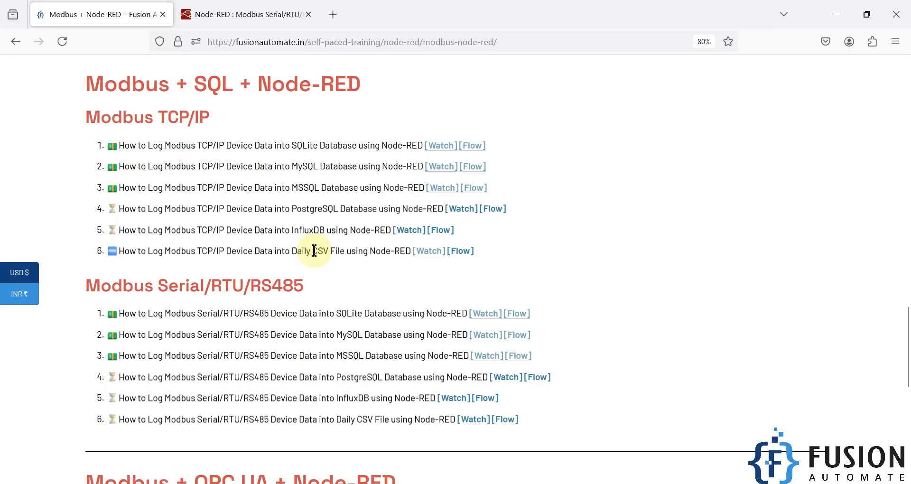
Step: Review the Modbus TCP/IP and Modbus Serial/RTU/RS485 tutorial lists, highlighting the serial device data to daily CSV file entry
scroll(314, 251, "down", 1)
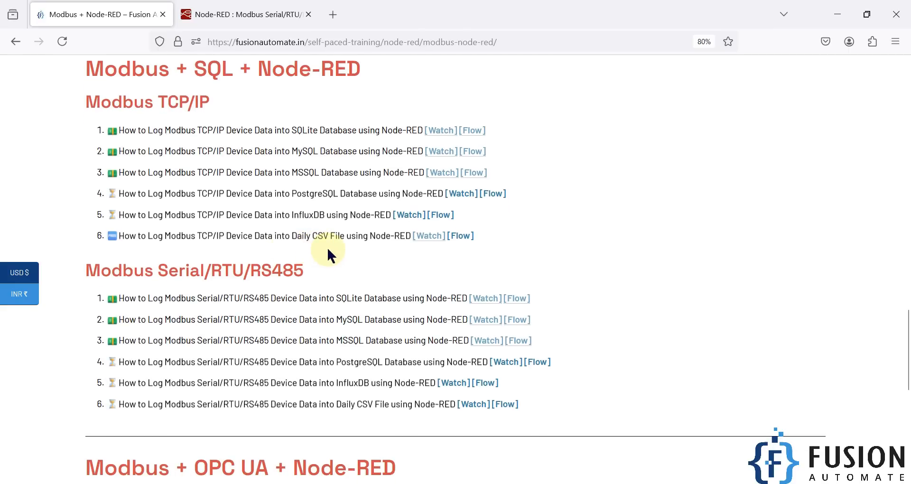
triple_click(181, 101)
scroll(207, 188, "down", 2)
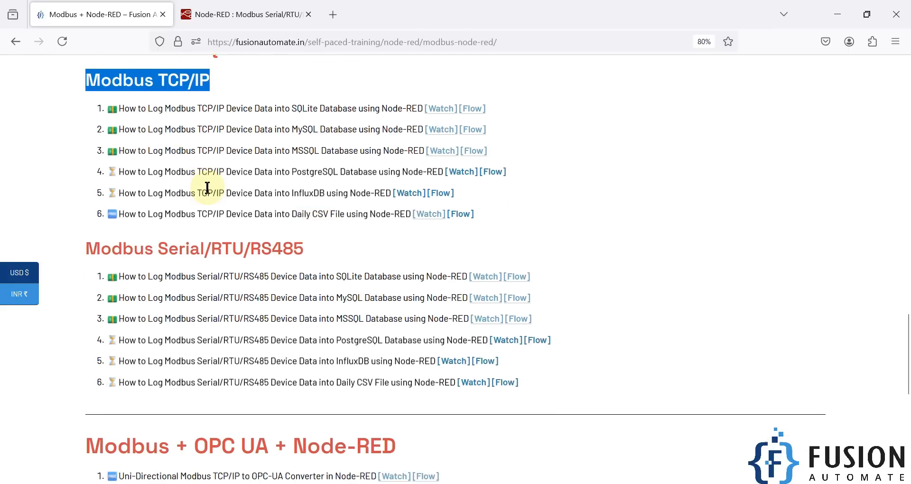
scroll(207, 188, "down", 2)
triple_click(211, 211)
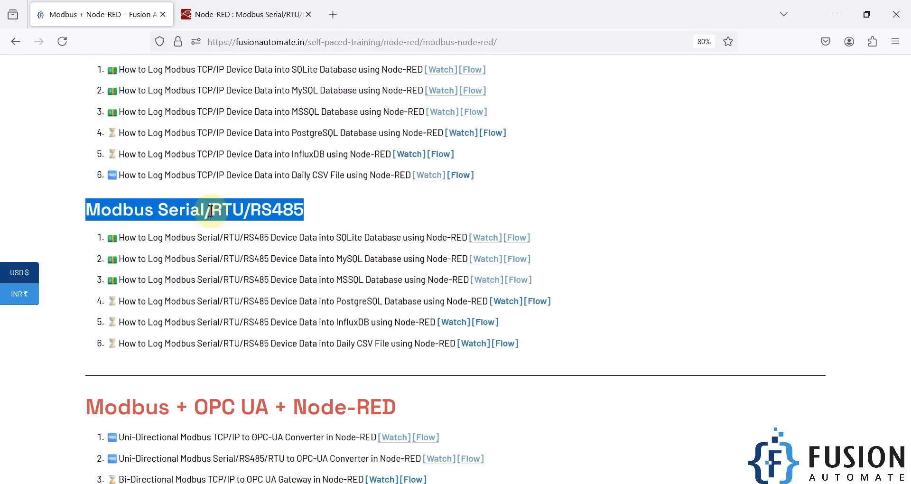
left_click(210, 210)
scroll(181, 332, "down", 1)
left_click_drag(119, 311, 317, 310)
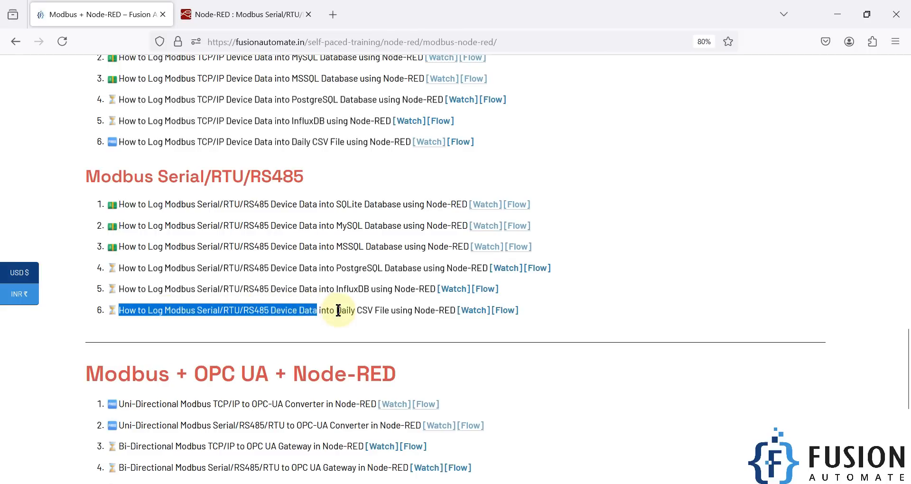
triple_click(403, 311)
left_click(398, 311)
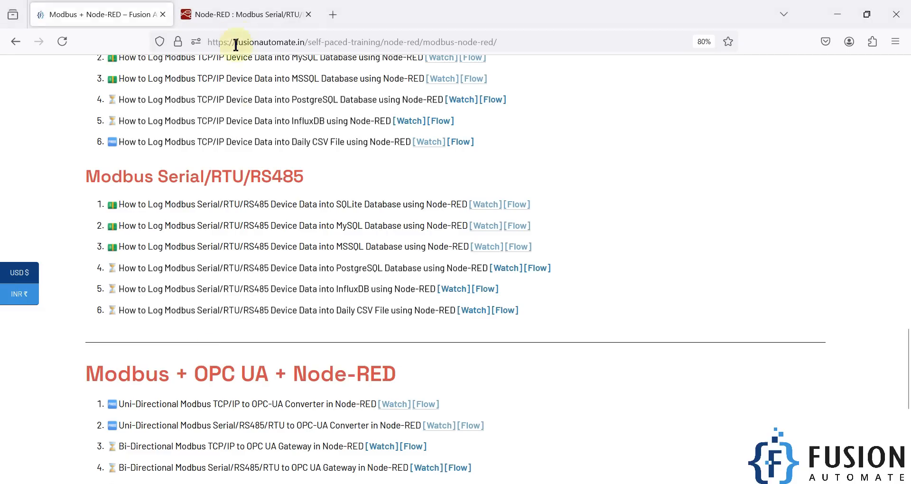
Step: Switch to the Node-RED flow and examine its node chain from ModSim Client through Fun-1, Fun-2 and csv to write file
left_click(214, 14)
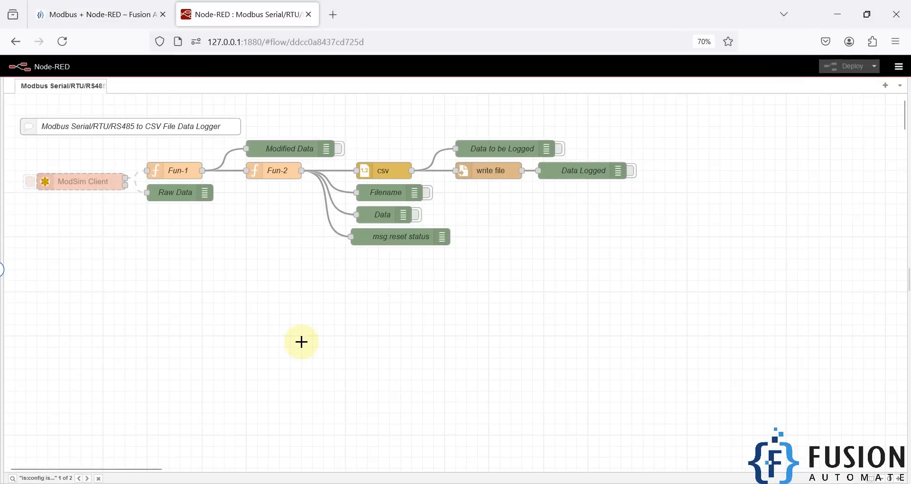
left_click_drag(15, 156, 136, 217)
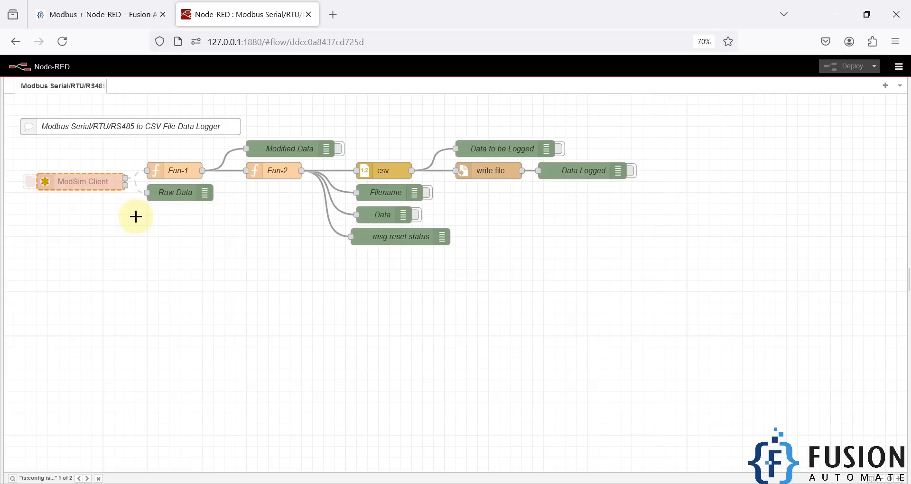
left_click_drag(132, 155, 335, 215)
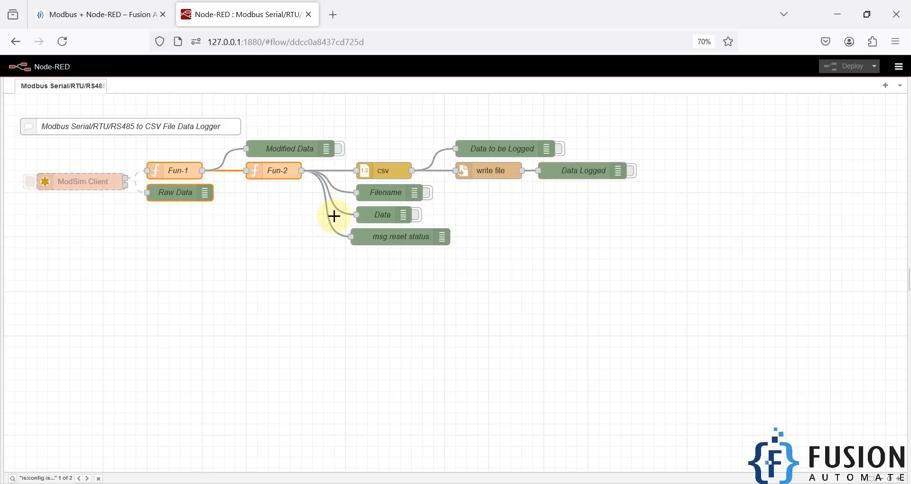
left_click(288, 174)
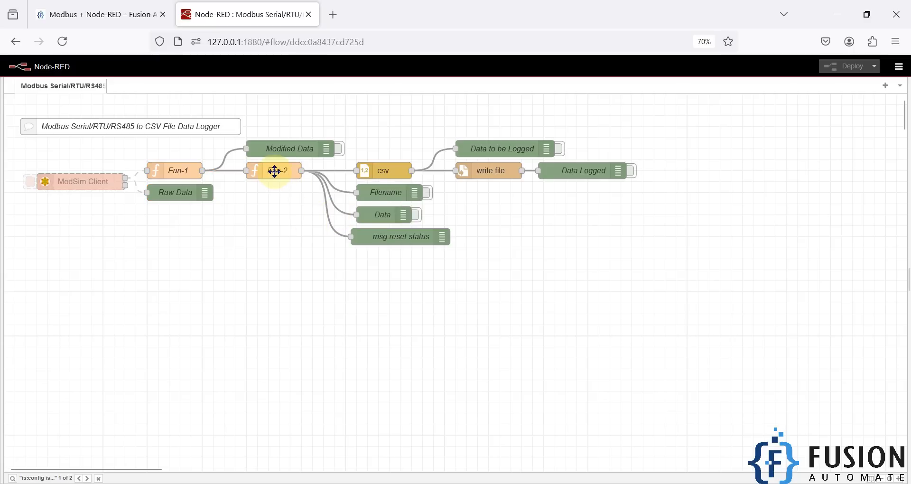
left_click(389, 171)
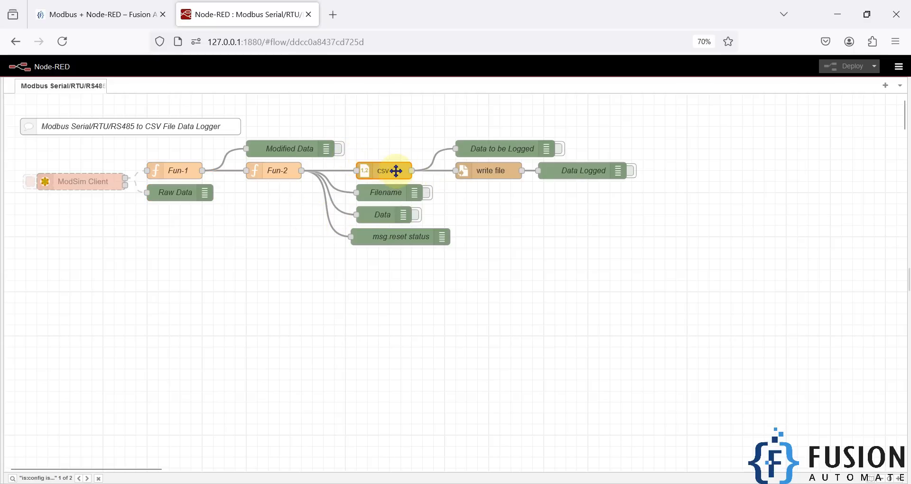
left_click(498, 172)
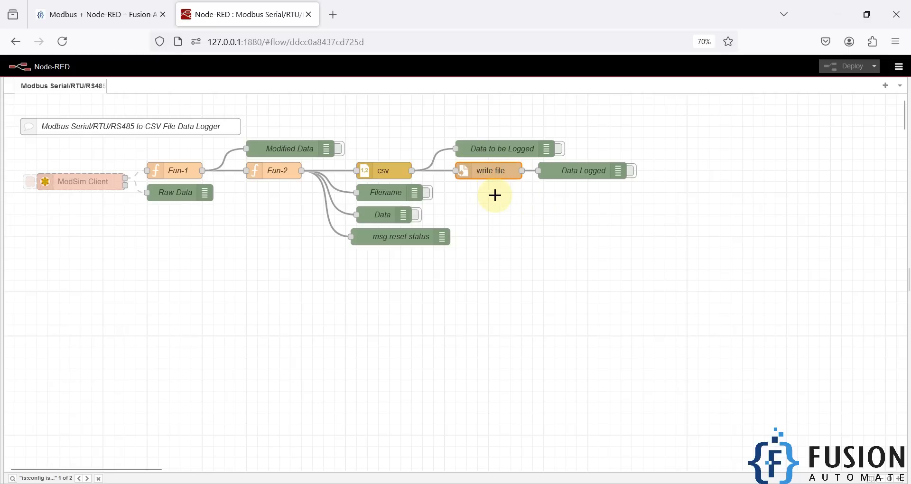
Step: Open the csv node's properties and examine each column name defined for the logged data, then close them
double_click(384, 172)
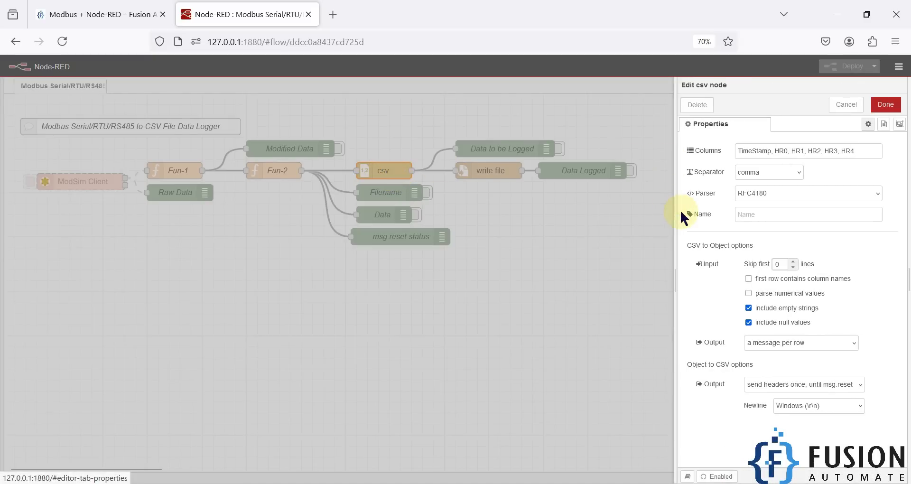
left_click_drag(674, 212, 540, 212)
left_click_drag(720, 152, 564, 161)
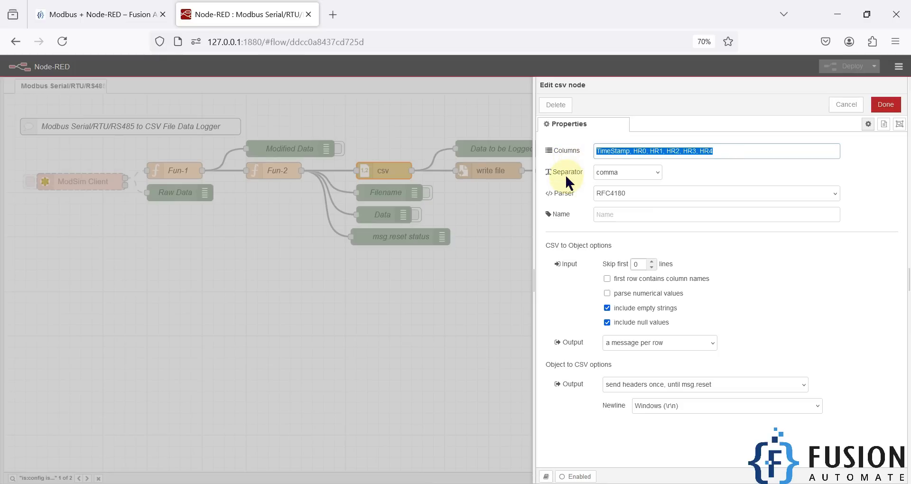
double_click(610, 151)
double_click(638, 151)
double_click(658, 151)
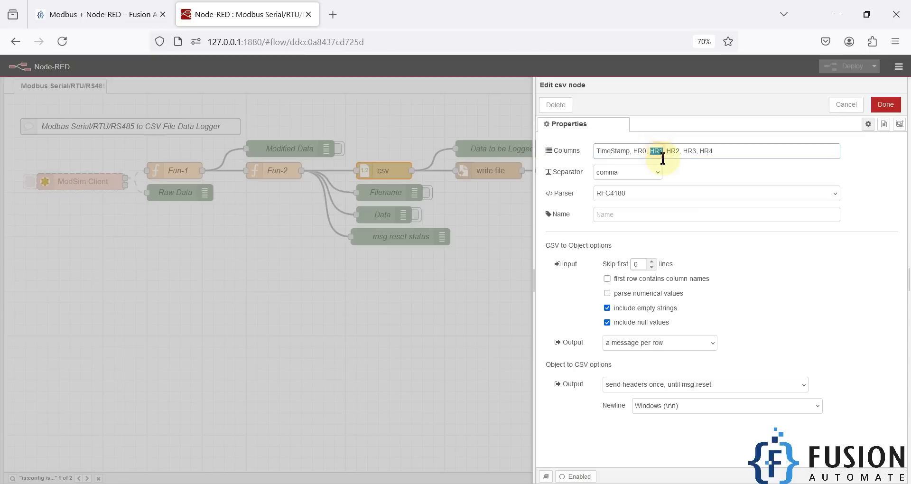
double_click(673, 150)
double_click(690, 151)
double_click(707, 151)
left_click(718, 151)
double_click(639, 151)
left_click(442, 273)
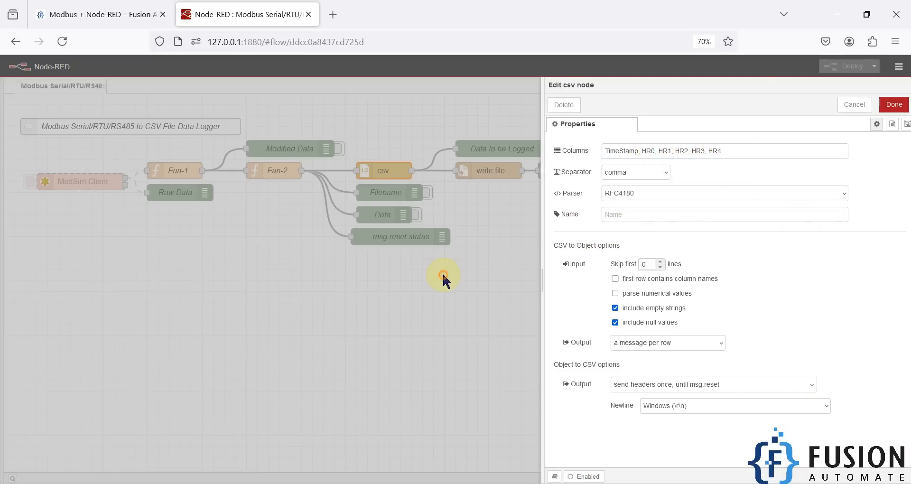
Step: Inspect the write file node's filename, action and directory settings, then return to the flow
left_click(494, 168)
double_click(494, 168)
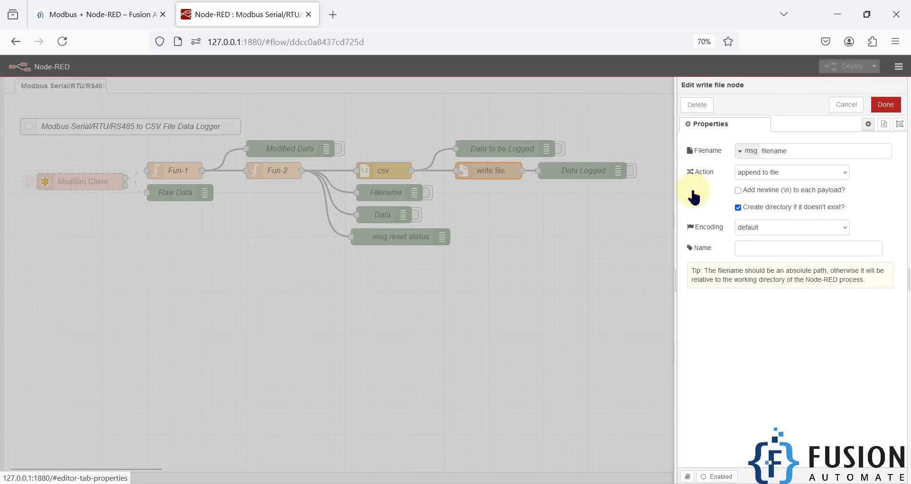
left_click_drag(677, 198, 592, 196)
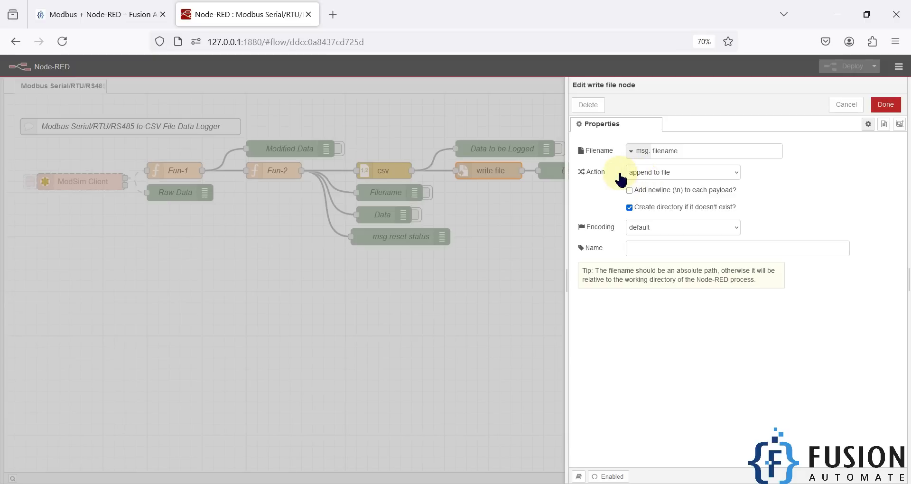
left_click(503, 206)
left_click(397, 174)
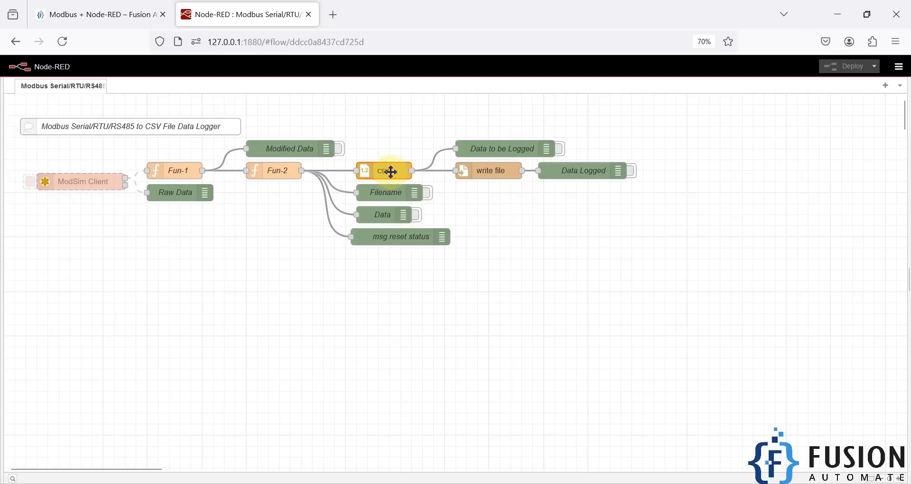
left_click(479, 246)
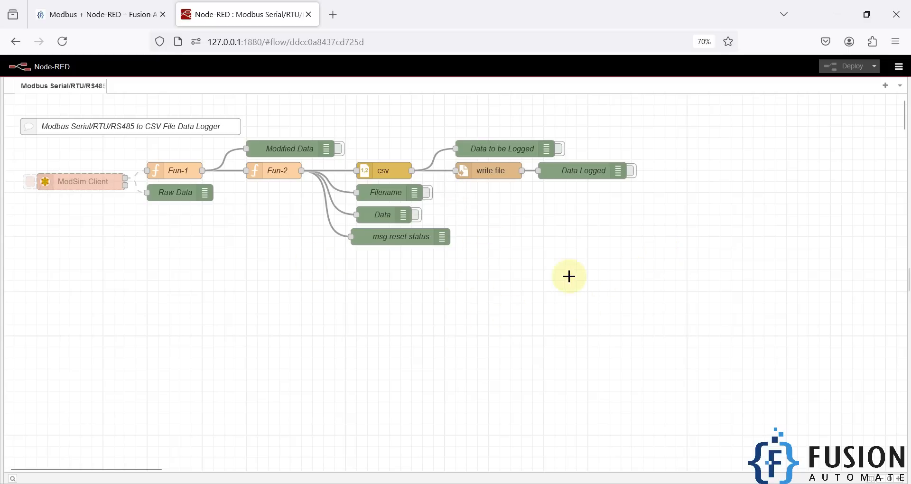
Step: Open the ModSim Client Modbus-Read node's properties in a widened view and examine its name and unit ID
left_click_drag(20, 162, 138, 209)
double_click(86, 187)
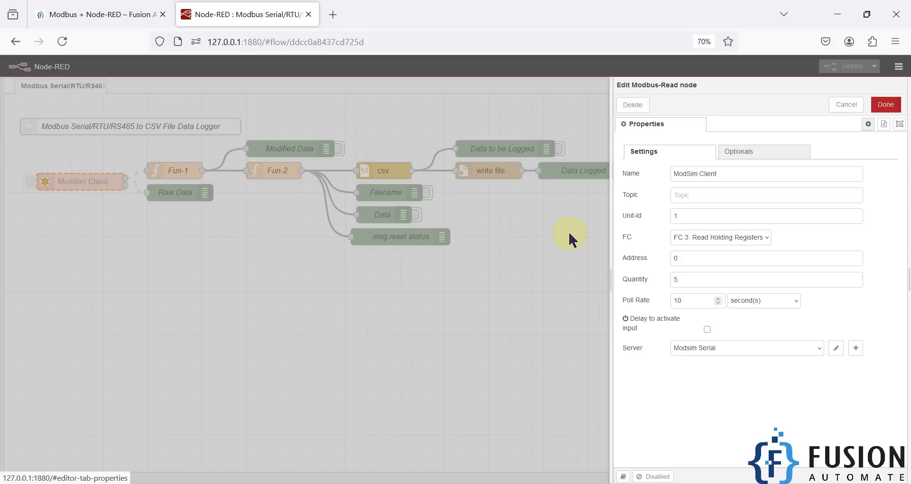
left_click_drag(611, 276, 488, 264)
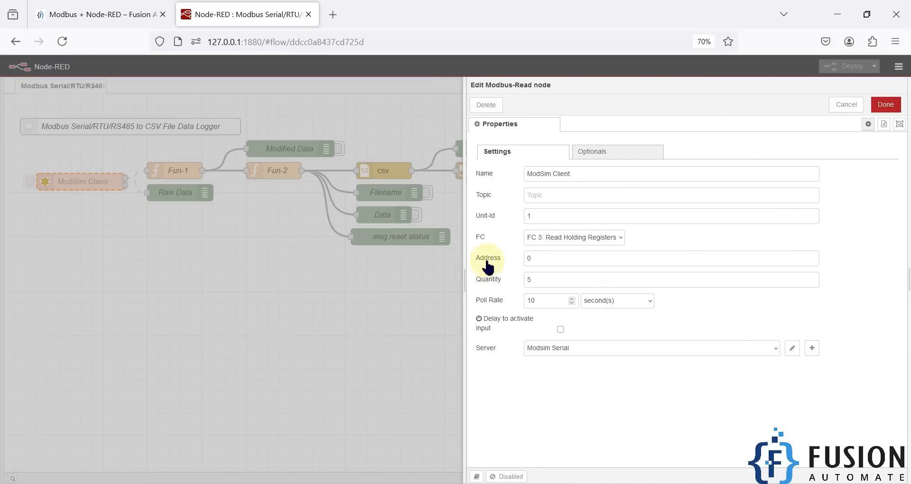
left_click_drag(582, 180, 491, 182)
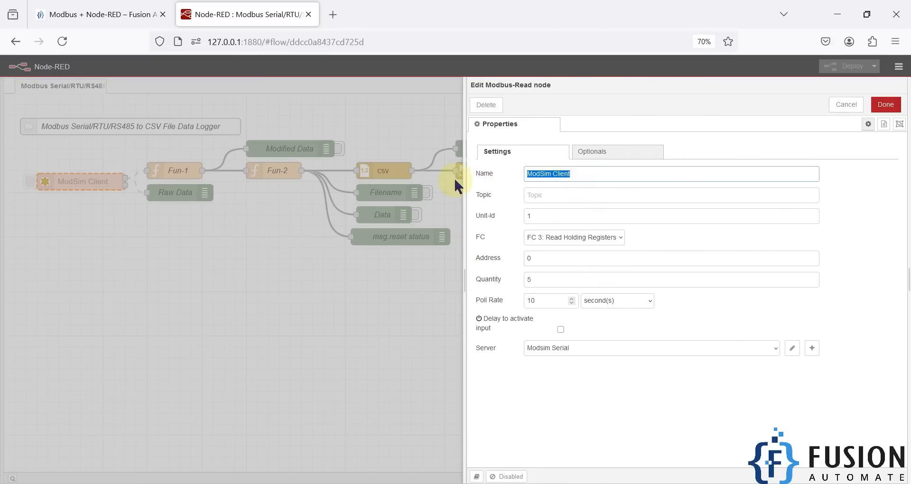
left_click_drag(548, 214, 504, 221)
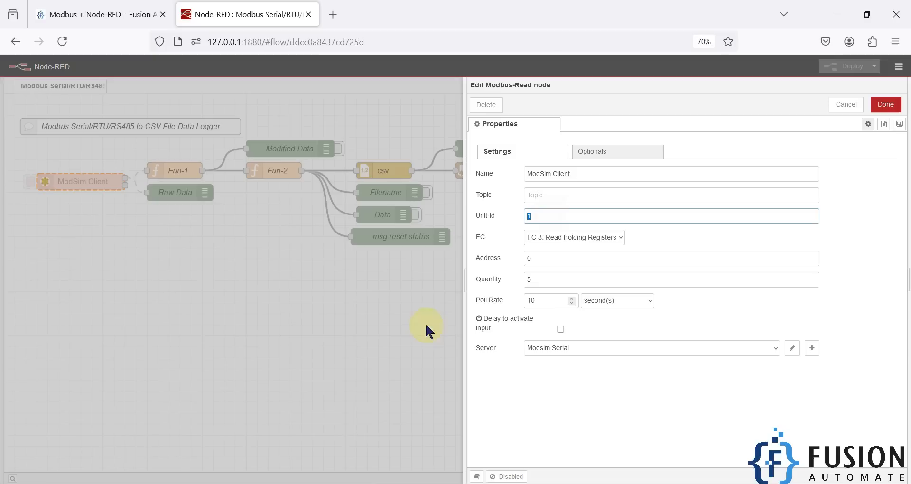
Step: Switch to the Open ModSim simulator and check its device ID and Modbus point type against the Modbus-Read node
left_click(269, 482)
left_click_drag(676, 72, 201, 146)
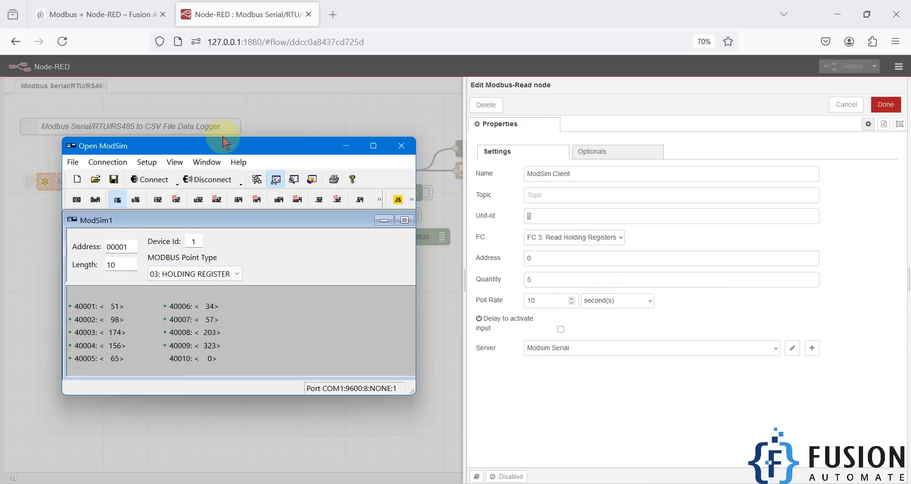
left_click_drag(230, 145, 463, 174)
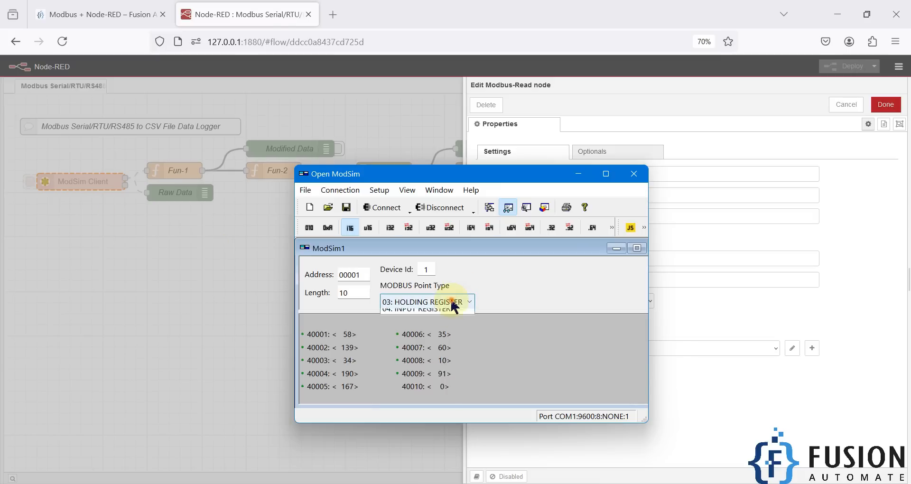
left_click(455, 303)
left_click(574, 330)
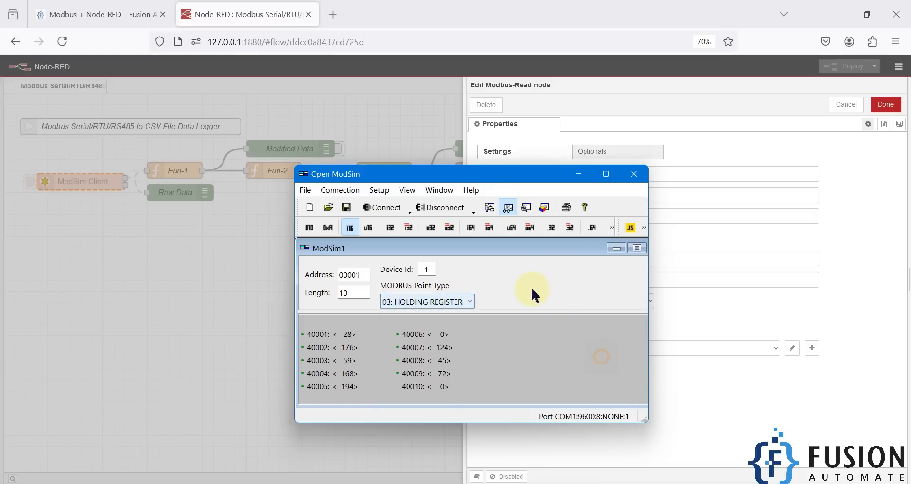
Step: Set the ModSim Client Modbus-Read node's poll rate to 5 seconds with the simulator alongside for reference
left_click_drag(481, 181, 274, 185)
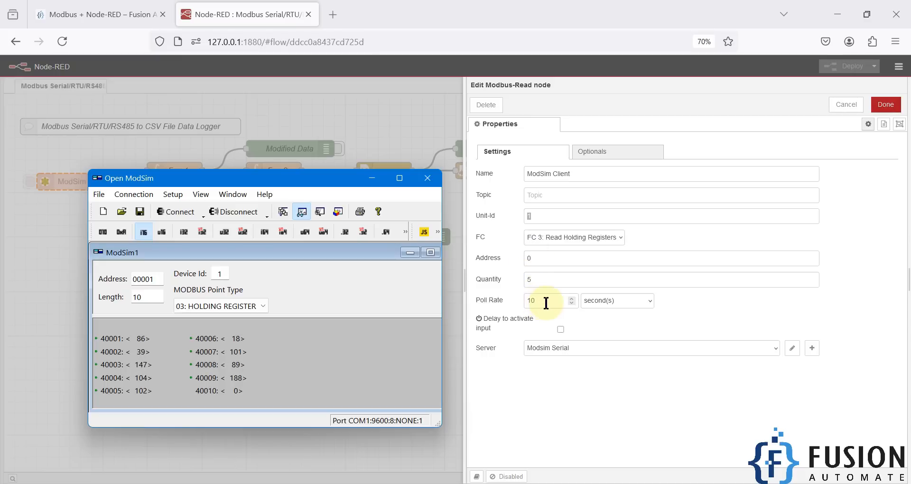
left_click_drag(546, 302, 521, 303)
type("5")
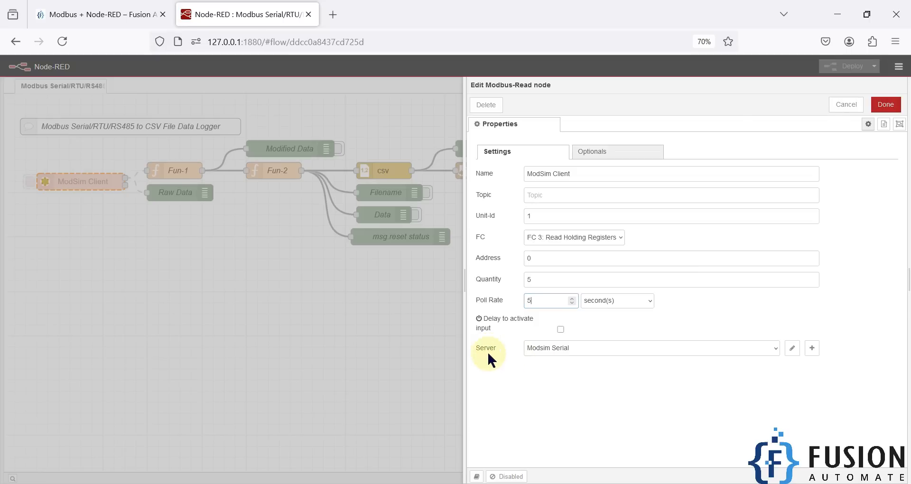
left_click(332, 483)
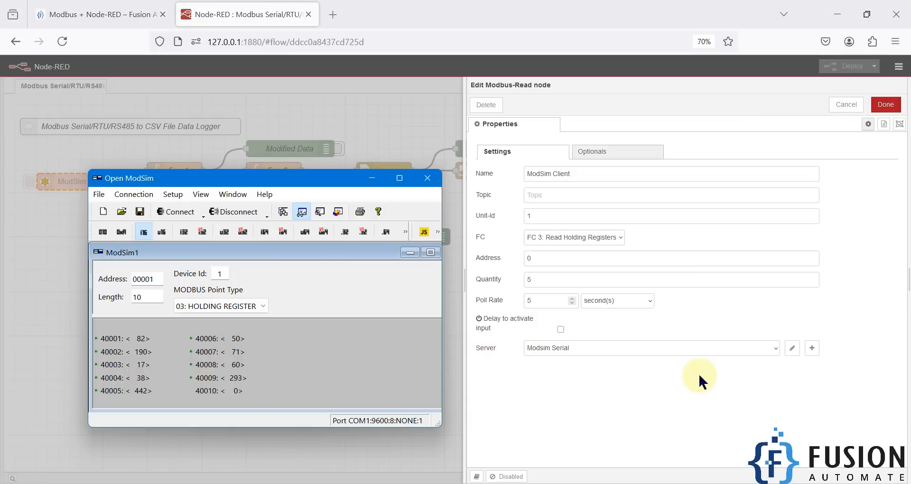
left_click(699, 373)
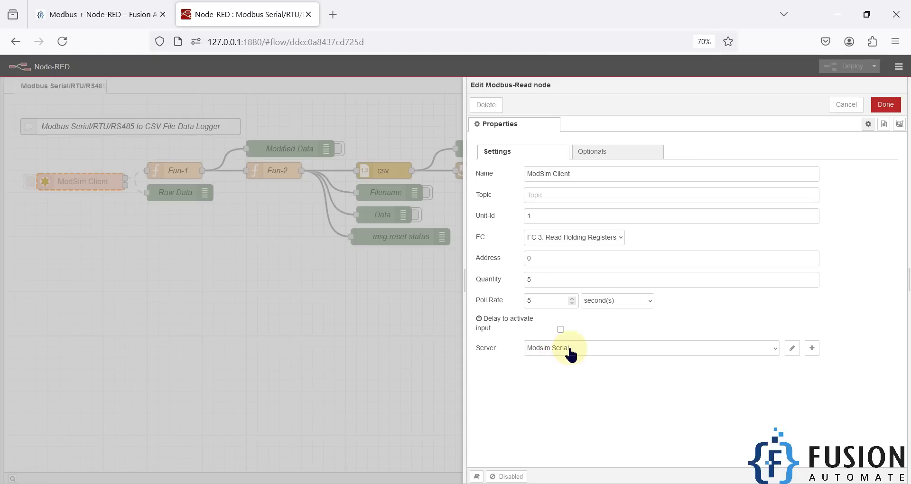
Step: Open the Modsim Serial server configuration, compare its serial port settings with the Open ModSim simulator, and update it
left_click_drag(756, 339, 363, 297)
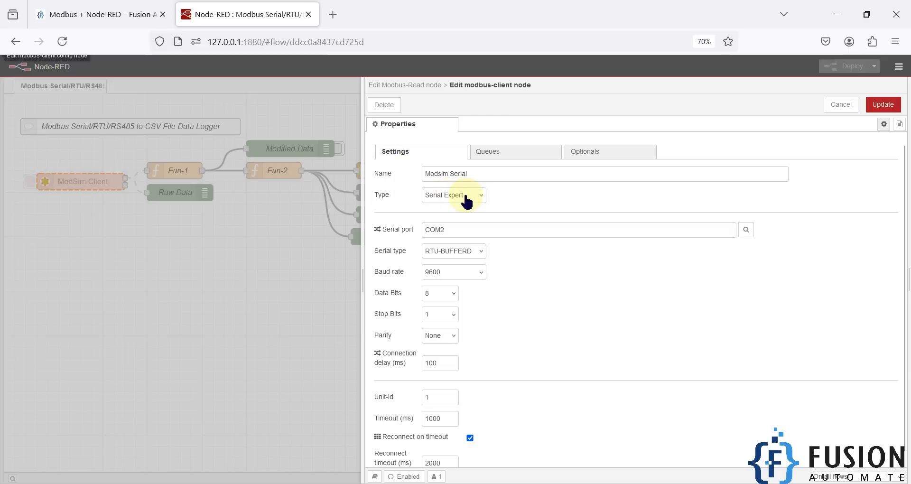
left_click_drag(446, 230, 411, 231)
left_click(361, 483)
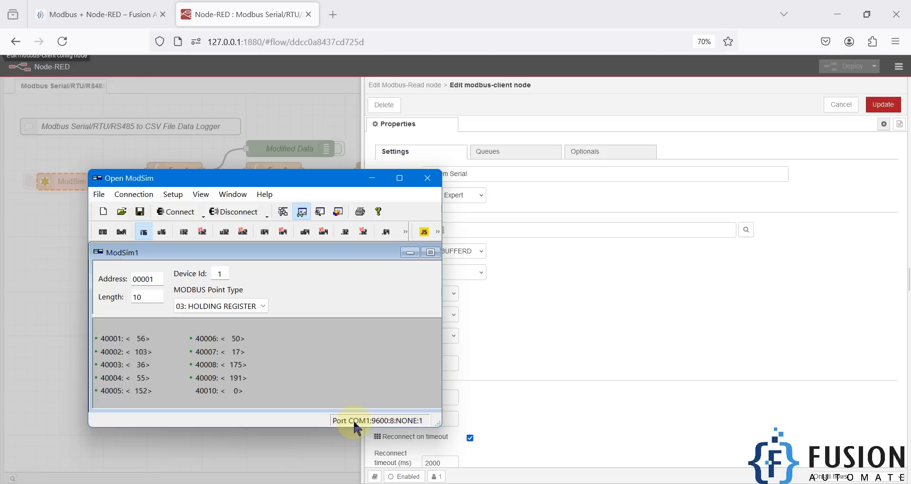
left_click(656, 292)
left_click_drag(458, 231, 421, 229)
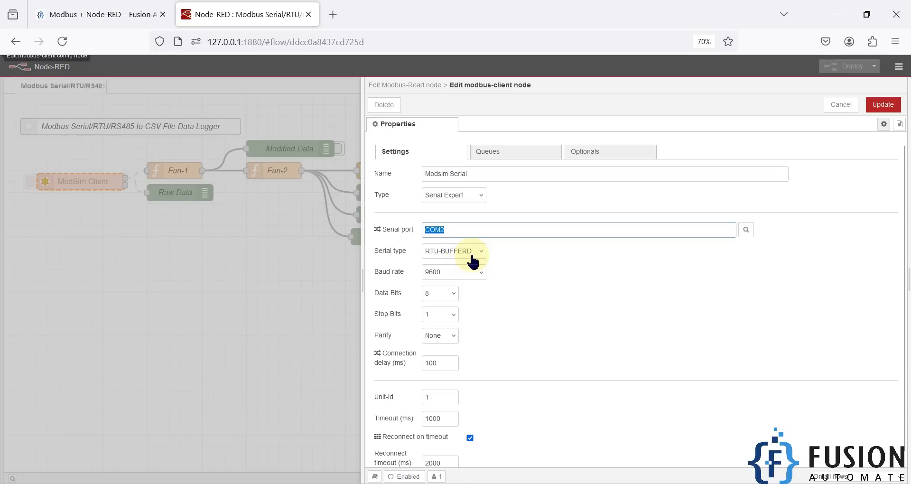
left_click(278, 482)
left_click_drag(304, 185, 220, 96)
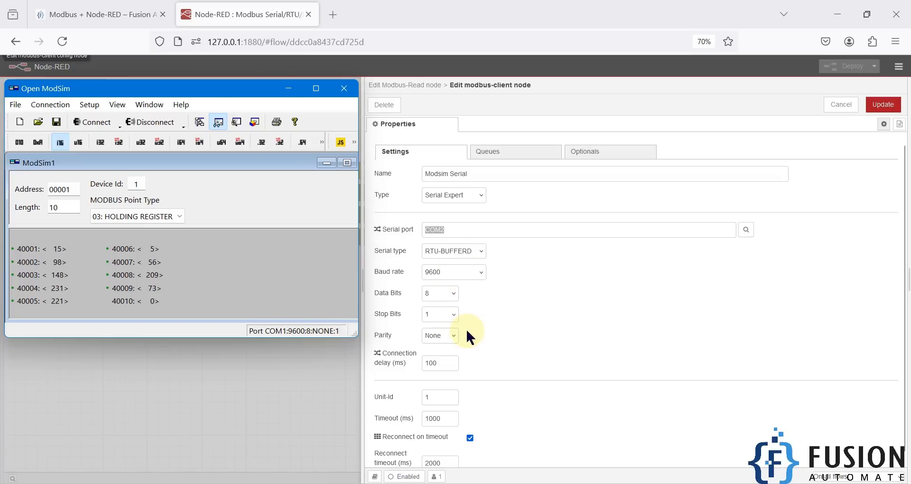
left_click(880, 108)
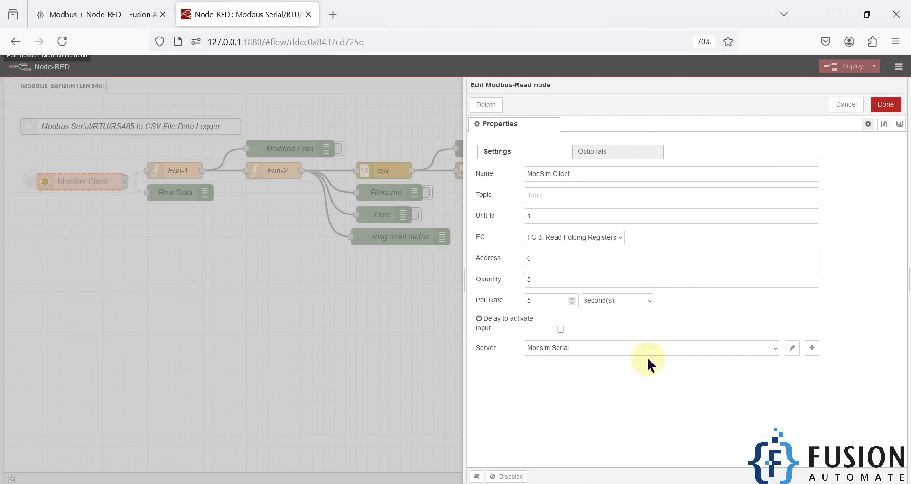
Step: Enable the ModSim Client Modbus-Read node and save its properties
left_click(511, 476)
left_click(889, 105)
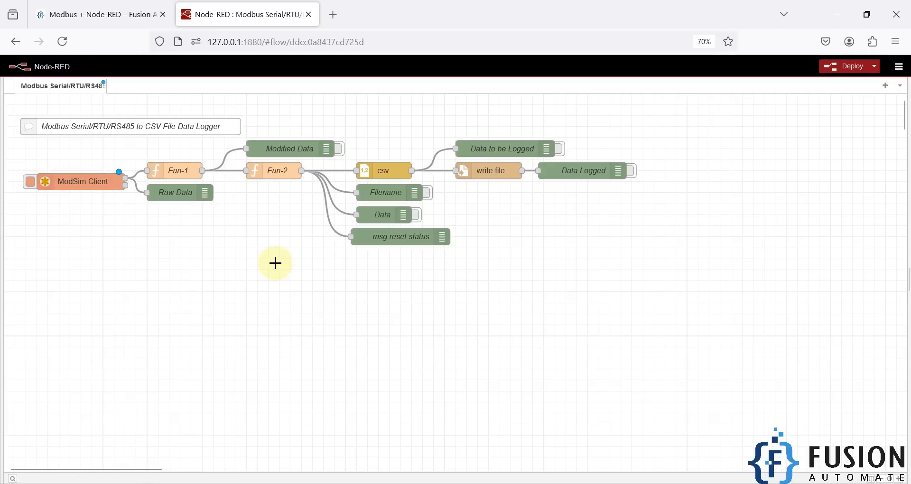
left_click(275, 171)
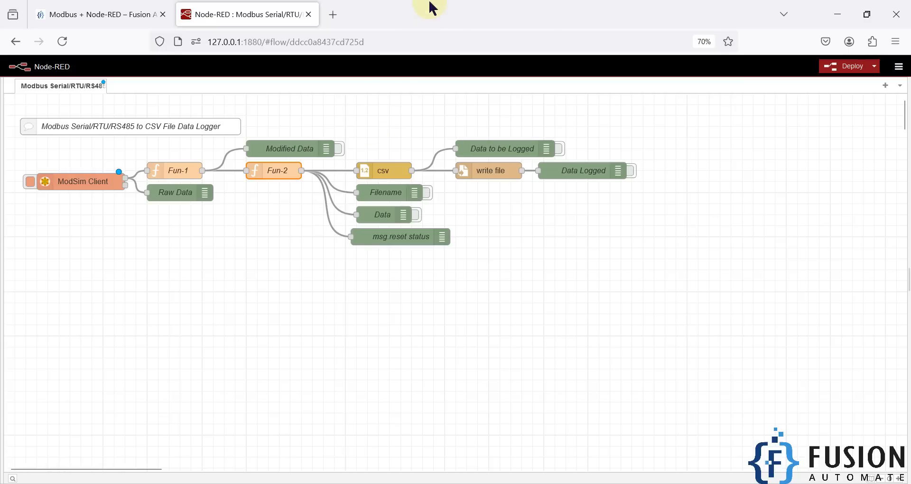
Step: Arrange the Node-RED browser window and the Open ModSim simulator side by side on the desktop
double_click(451, 12)
left_click(838, 7)
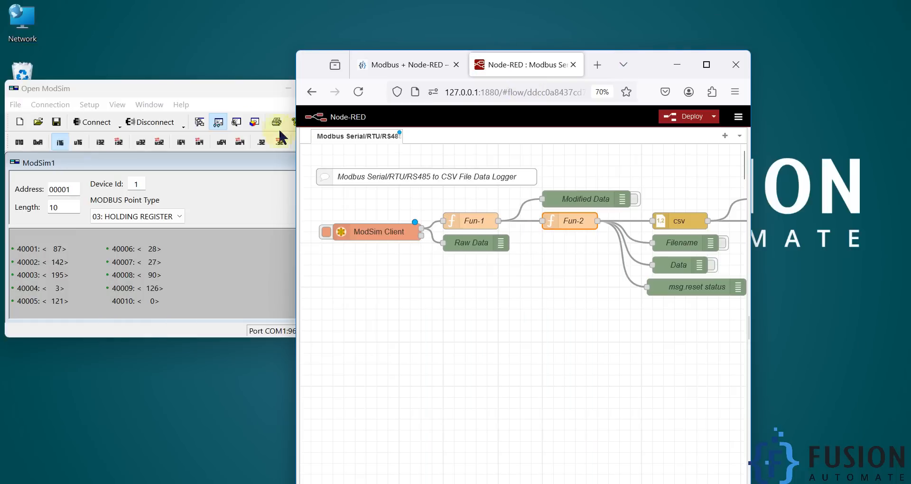
left_click(219, 92)
left_click_drag(209, 96, 653, 294)
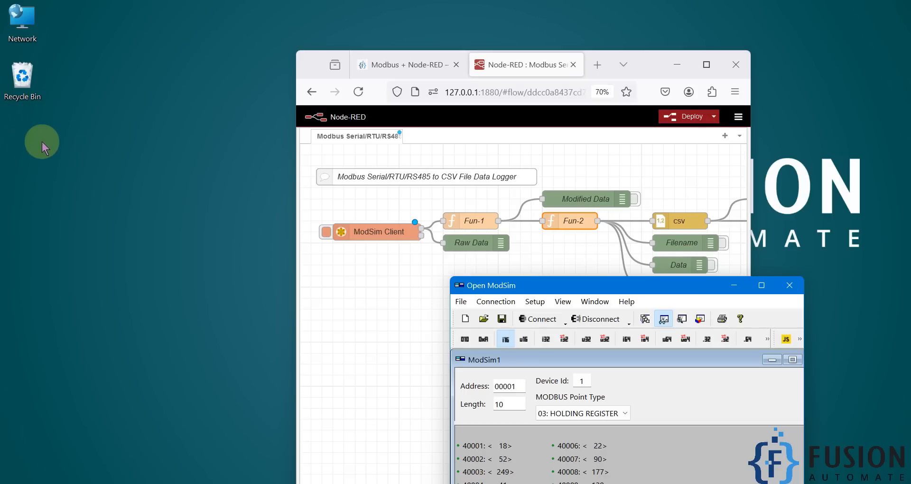
left_click_drag(313, 64, 178, 29)
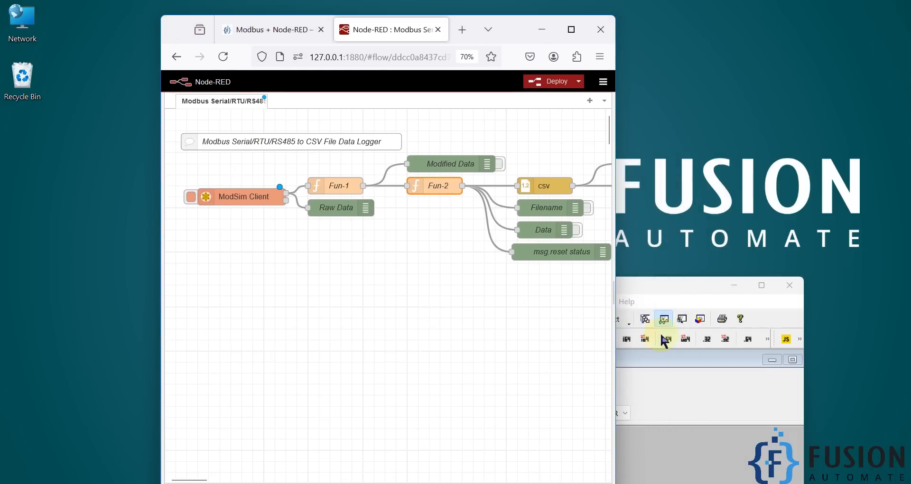
left_click_drag(671, 291, 759, 205)
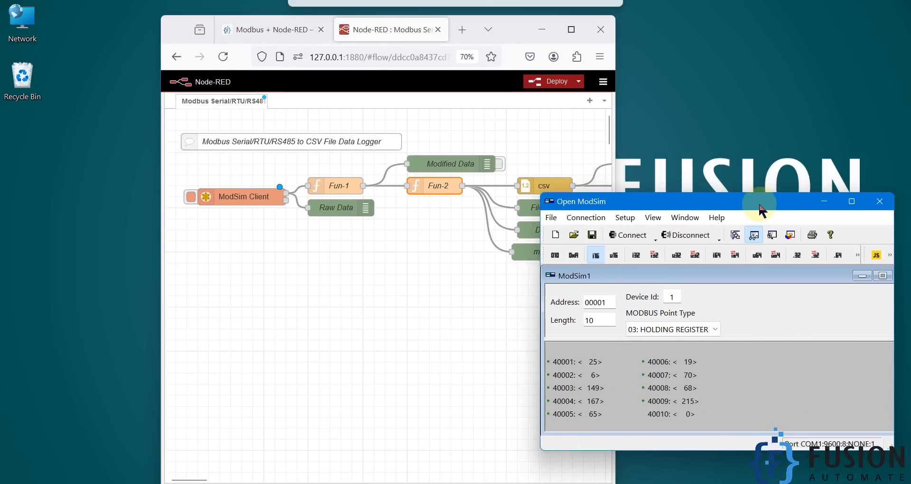
Step: Deploy the flow and compare the Raw Data debug values with the simulator's holding registers
left_click(527, 82)
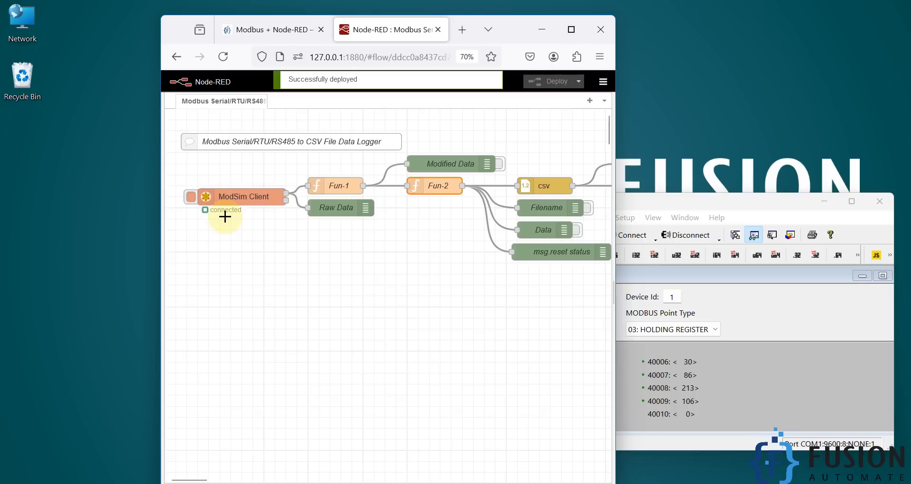
left_click(733, 398)
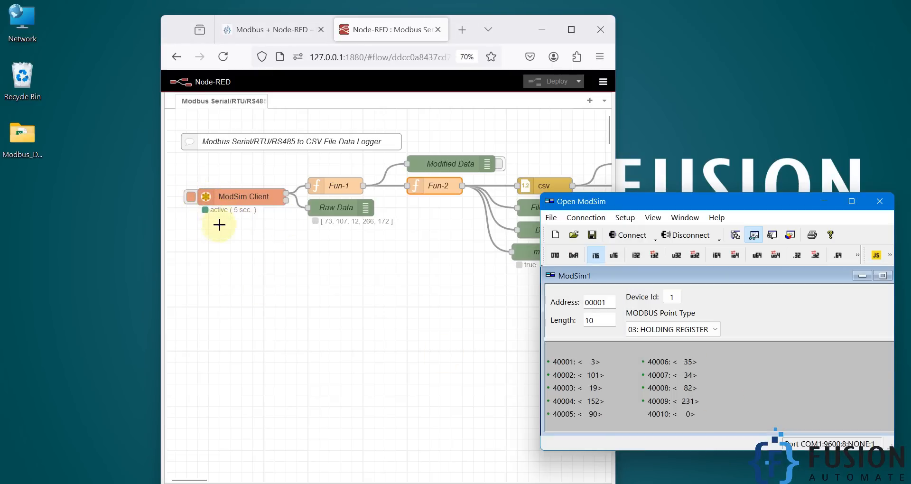
left_click_drag(404, 236, 300, 200)
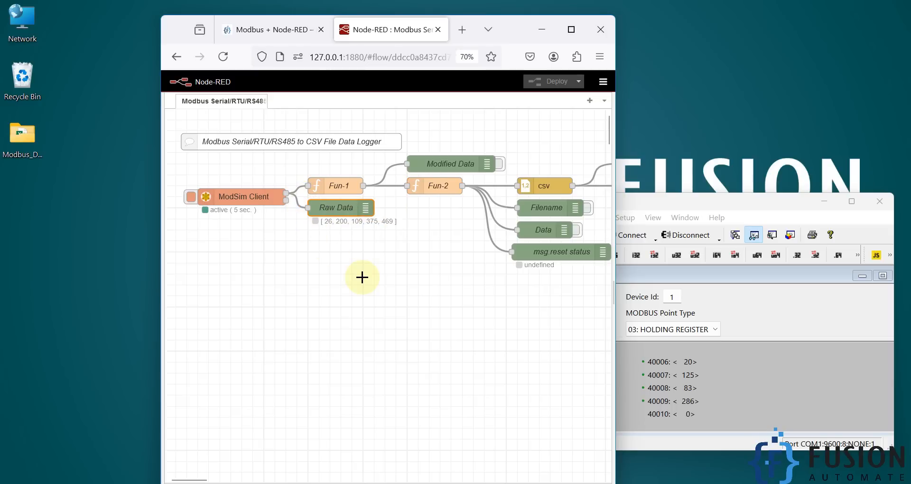
left_click(362, 278)
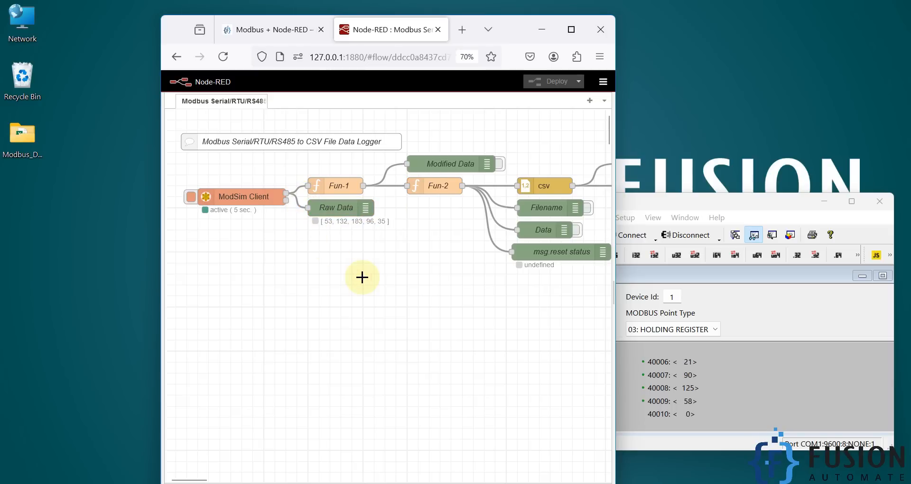
Step: Duplicate logfile_2024-09-29.csv inside the Modbus_Data desktop folder and open the copy in Excel
left_click(29, 149)
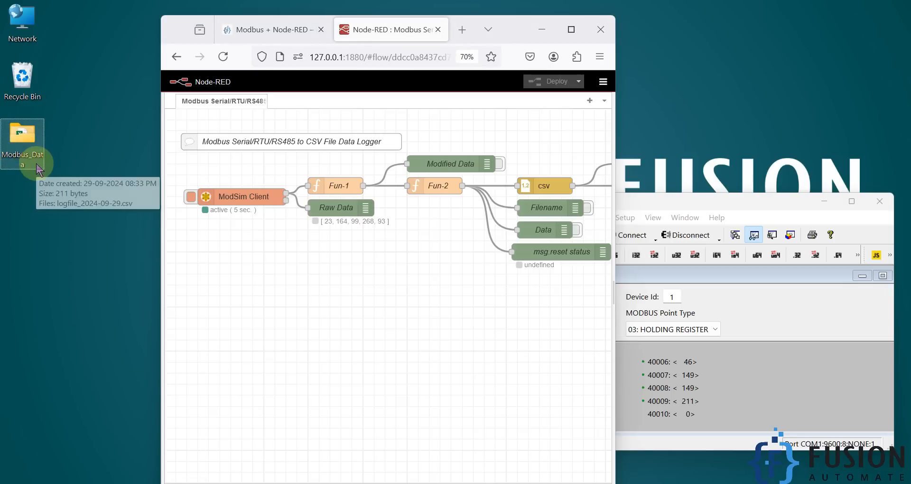
double_click(28, 148)
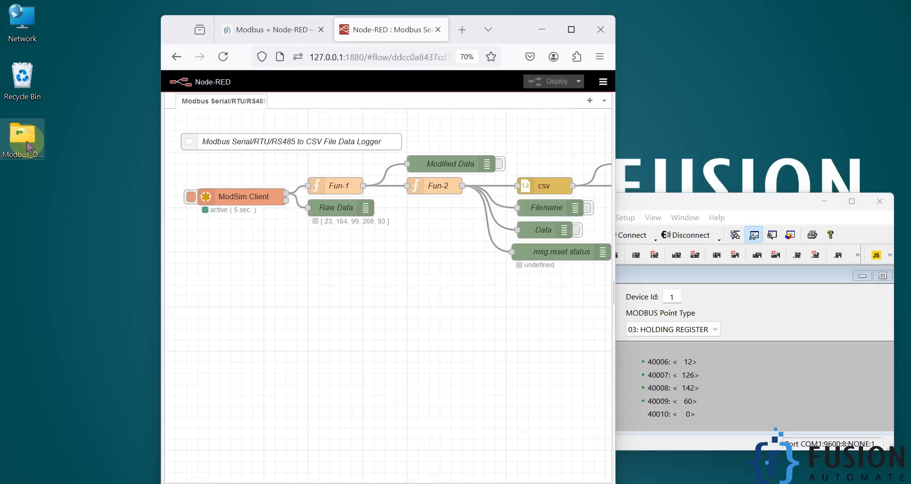
left_click_drag(282, 155, 179, 110)
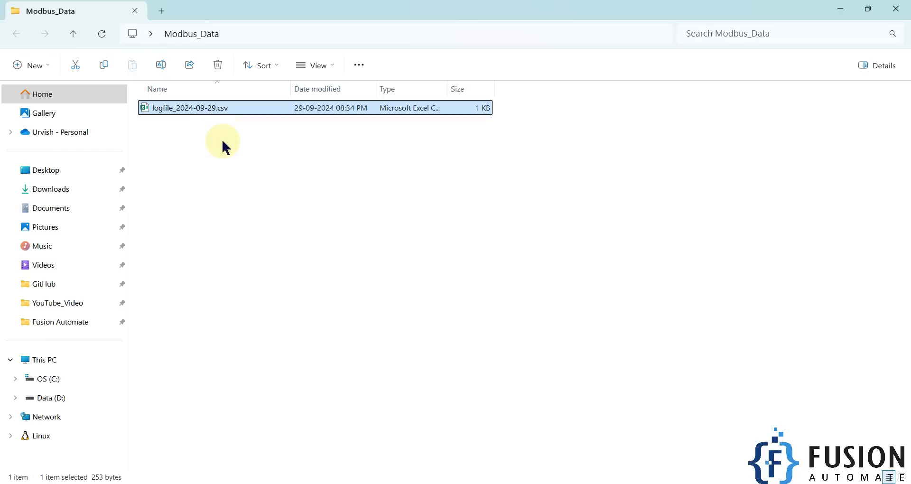
key("ctrl+c")
key("ctrl+v")
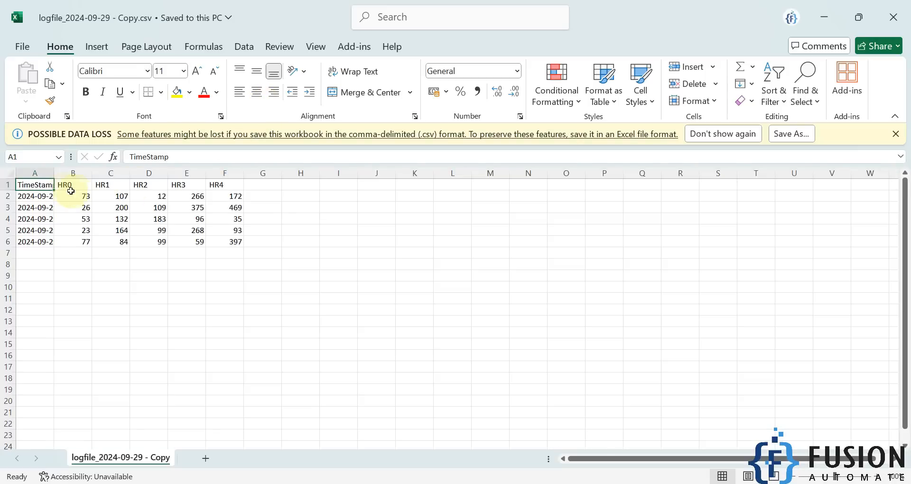
Step: Widen column A to fit its contents and select the logged timestamps in rows 2 to 6
double_click(53, 169)
left_click(79, 173)
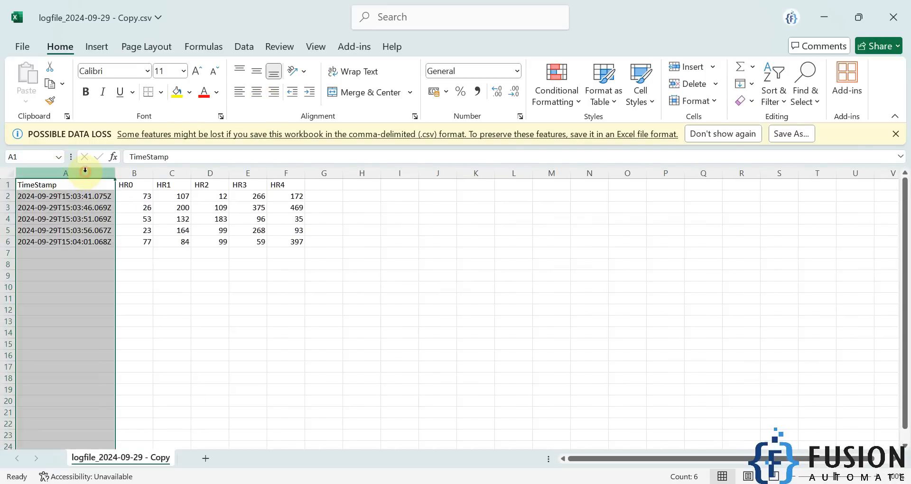
left_click(93, 267)
left_click_drag(91, 197, 104, 241)
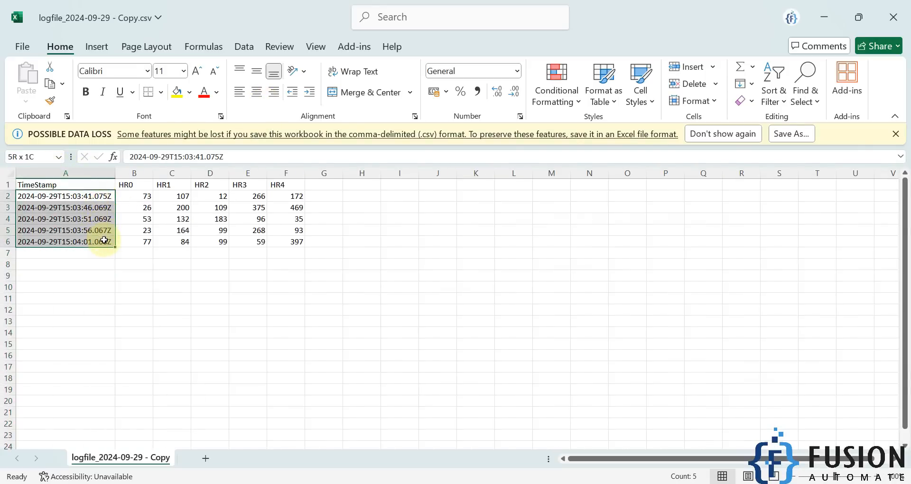
Step: Check the interval between the logged timestamps row by row and examine the HR0 to HR4 values
left_click(95, 197)
left_click(92, 208)
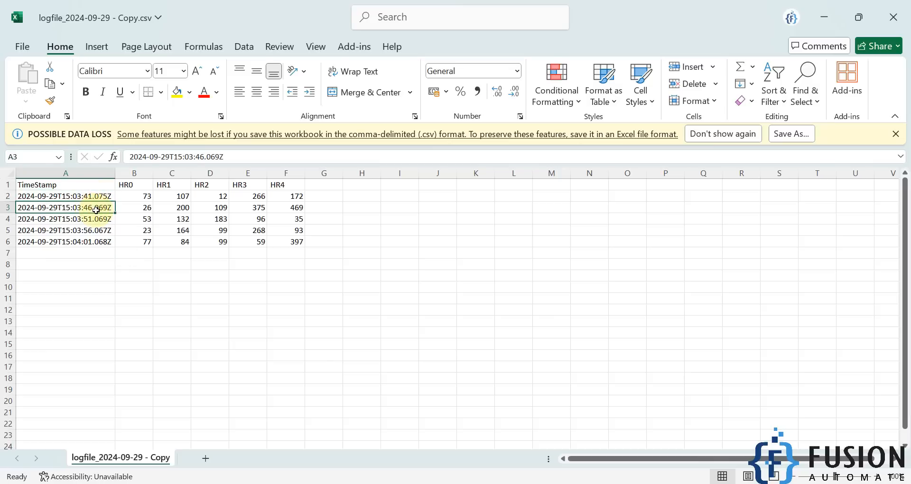
left_click(96, 220)
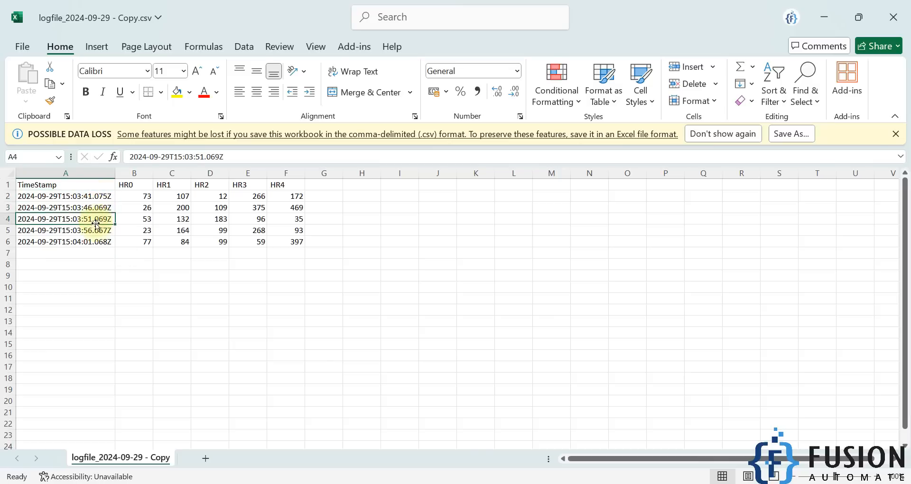
left_click(95, 230)
left_click(96, 243)
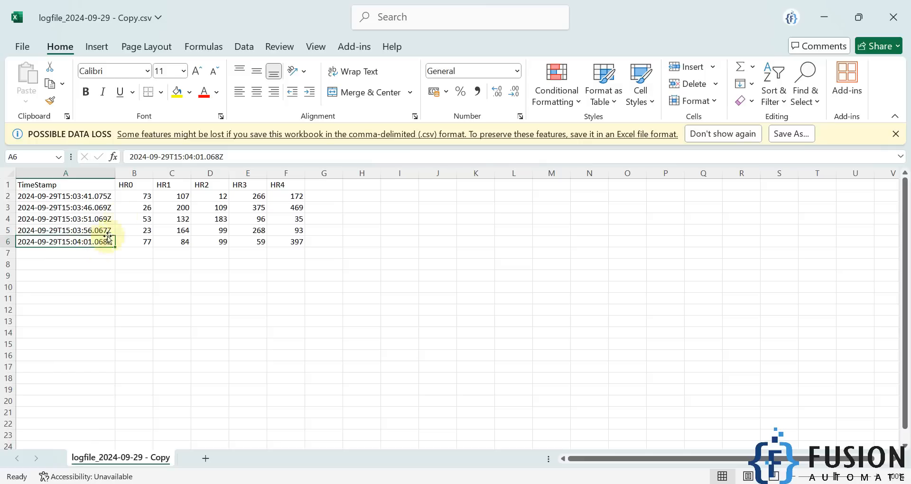
left_click_drag(141, 197, 283, 190)
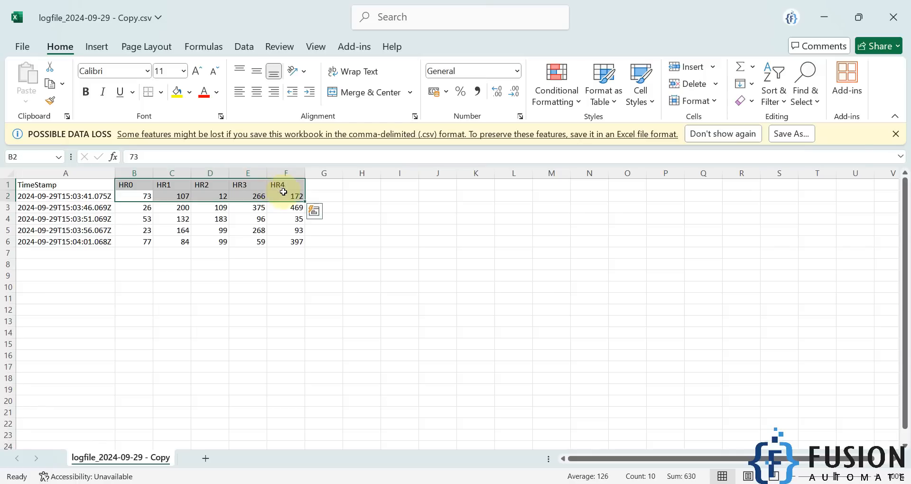
left_click(325, 241)
Step: Open the csv node's properties in Node-RED beside the spreadsheet and compare its columns with the log file's headers
key("alt+Tab")
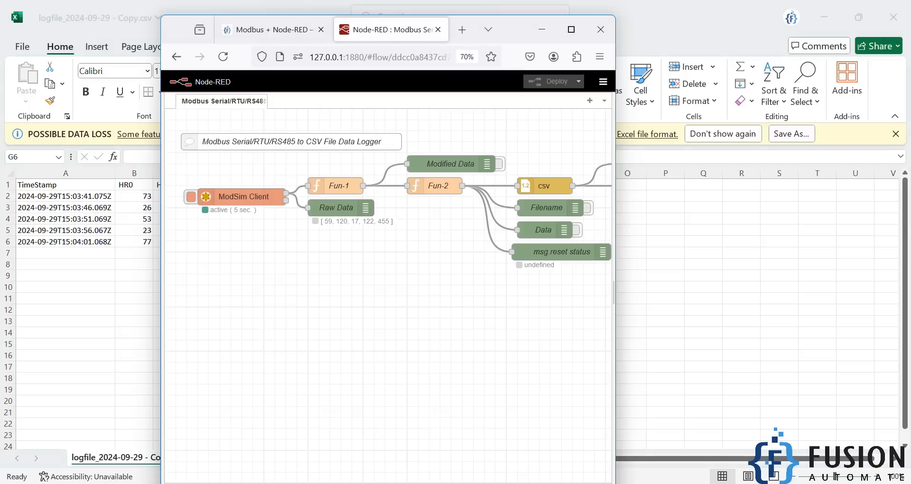
double_click(558, 187)
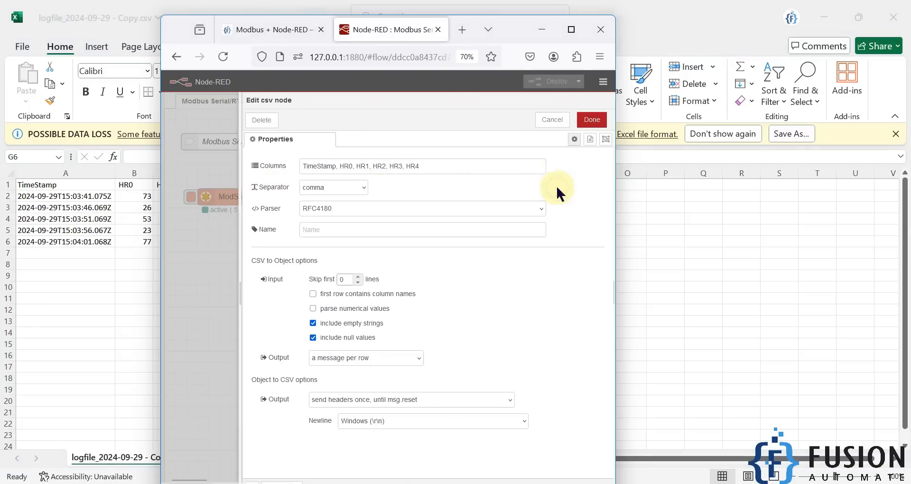
left_click_drag(509, 37, 788, 66)
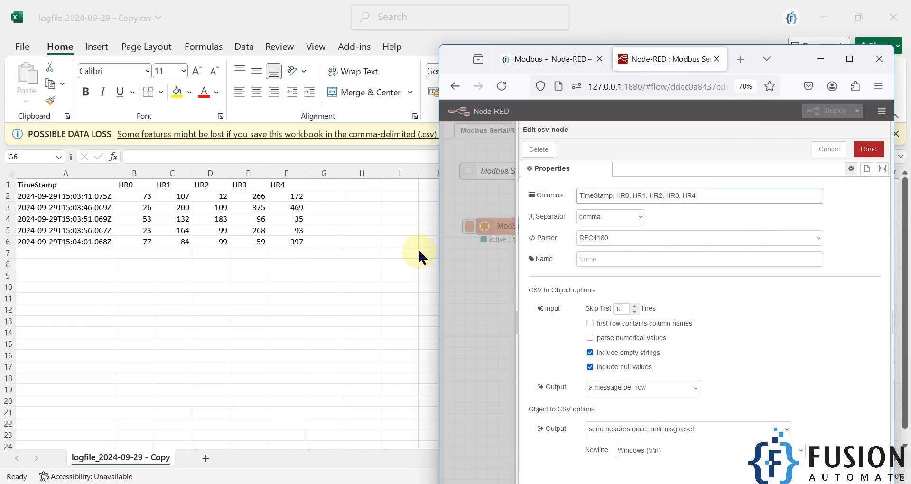
left_click(820, 58)
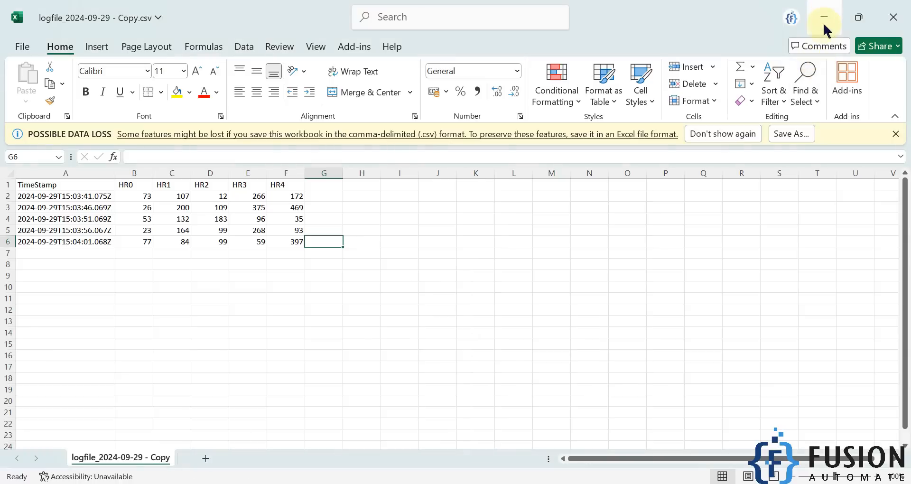
Step: Close the log file copy without saving, and leave the csv node's properties in a maximized Node-RED window
left_click(895, 17)
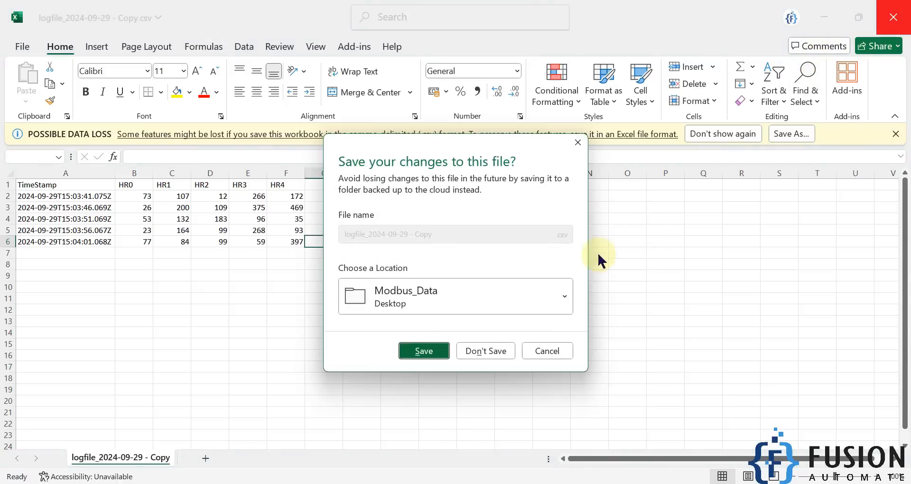
left_click(496, 357)
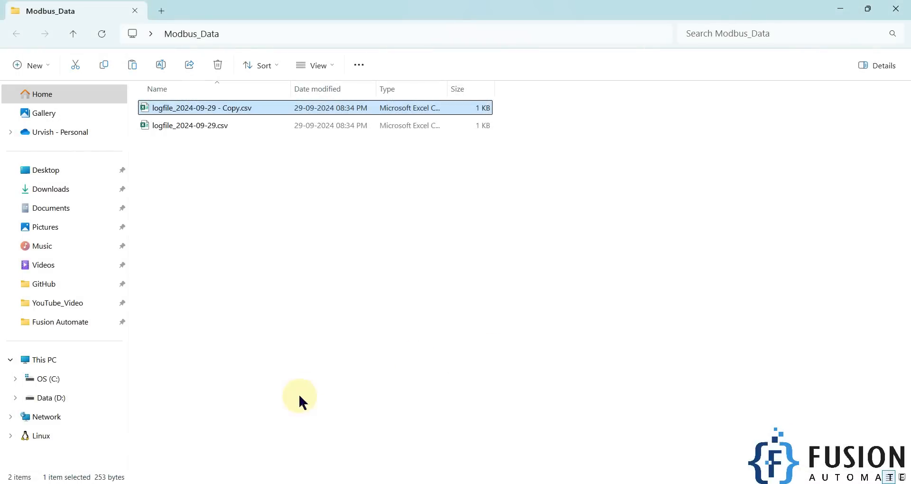
left_click(434, 483)
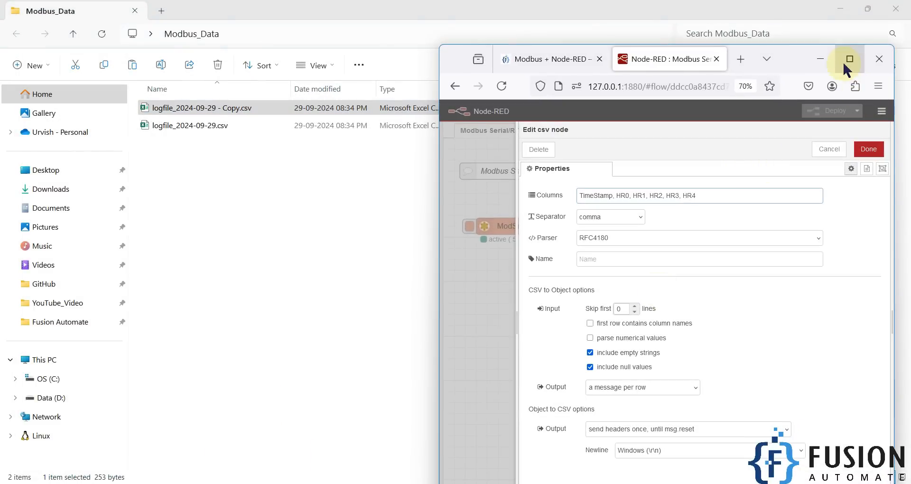
left_click(850, 60)
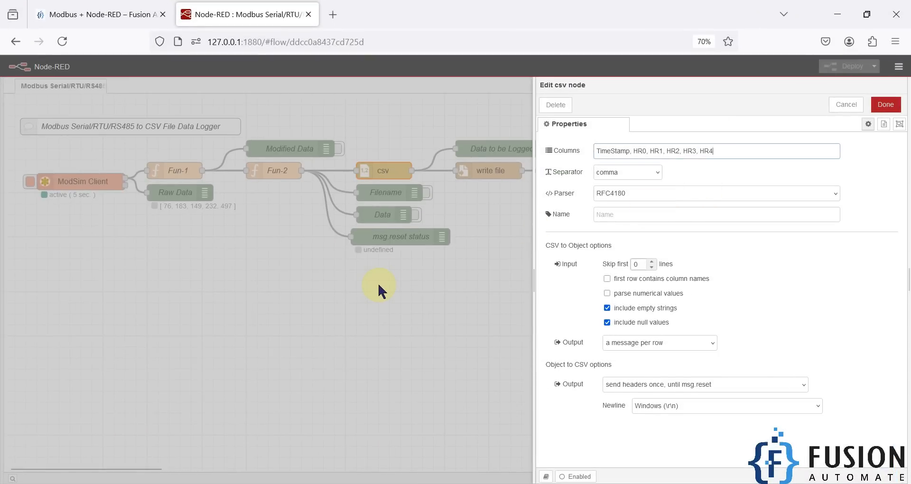
key("Escape")
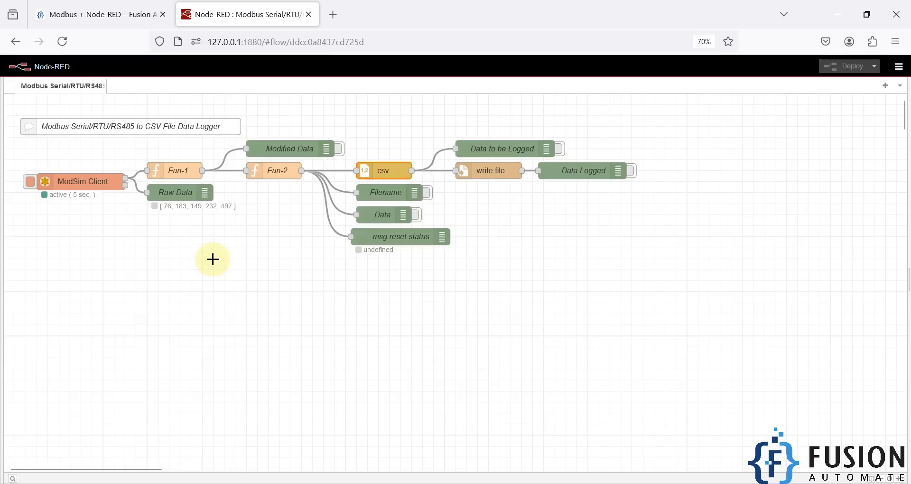
Step: Select the flow's nodes and locate the Modbus Serial daily CSV flow link on the Fusion Automate page before returning to Node-RED
left_click_drag(10, 105, 685, 303)
left_click(126, 12)
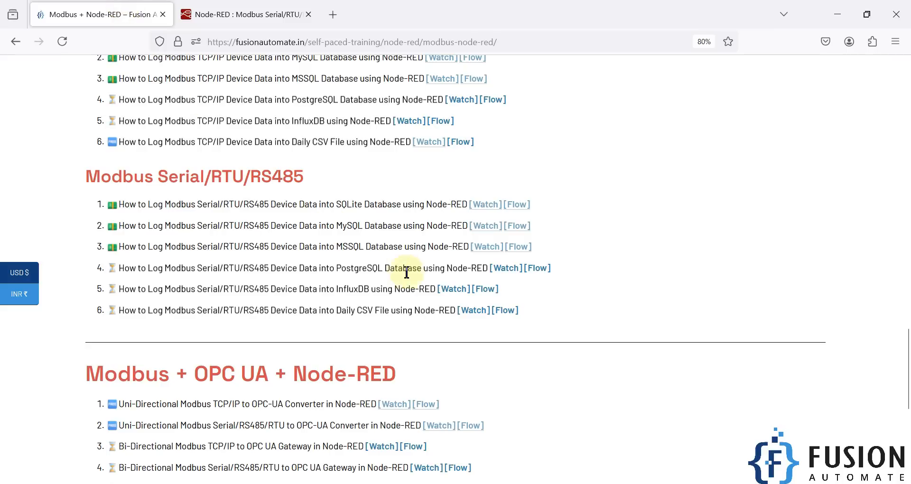
left_click_drag(515, 310, 497, 310)
left_click(504, 312)
left_click(247, 14)
left_click(352, 305)
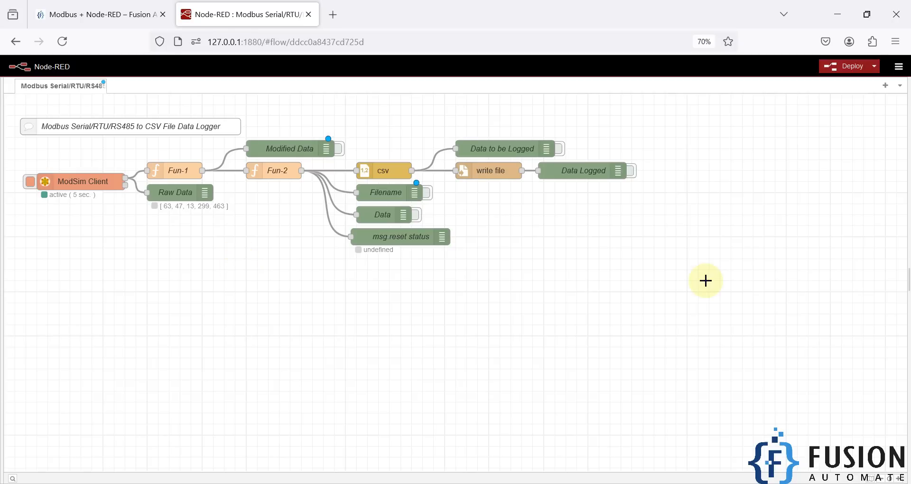
Step: Review the PostgreSQL and InfluxDB entries in the Fusion Automate page's Modbus logging lists, and return to the desktop
left_click(107, 7)
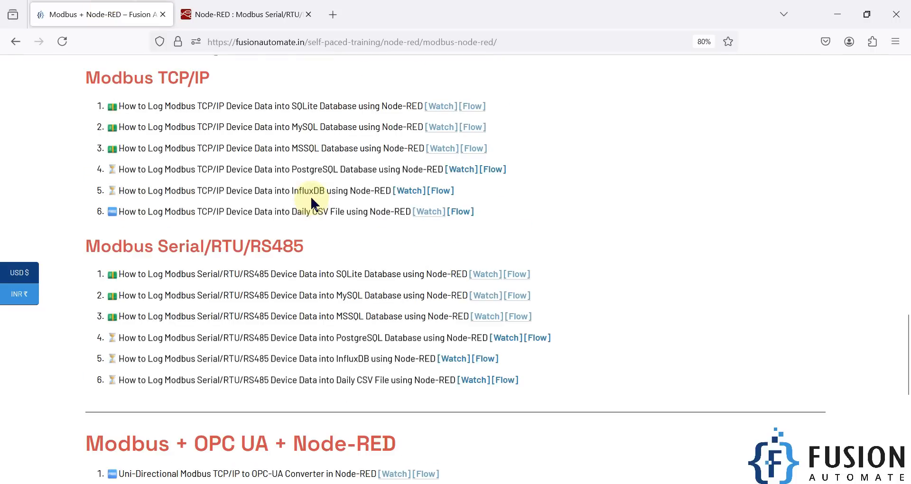
double_click(312, 173)
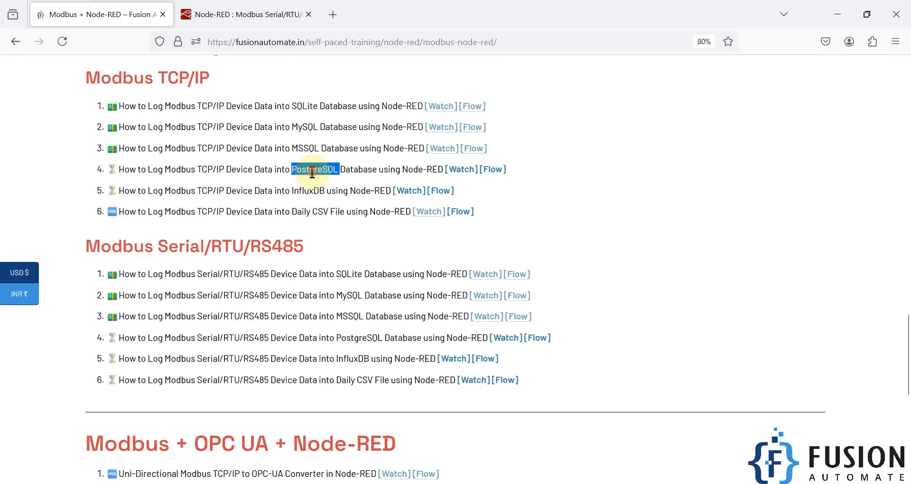
double_click(302, 193)
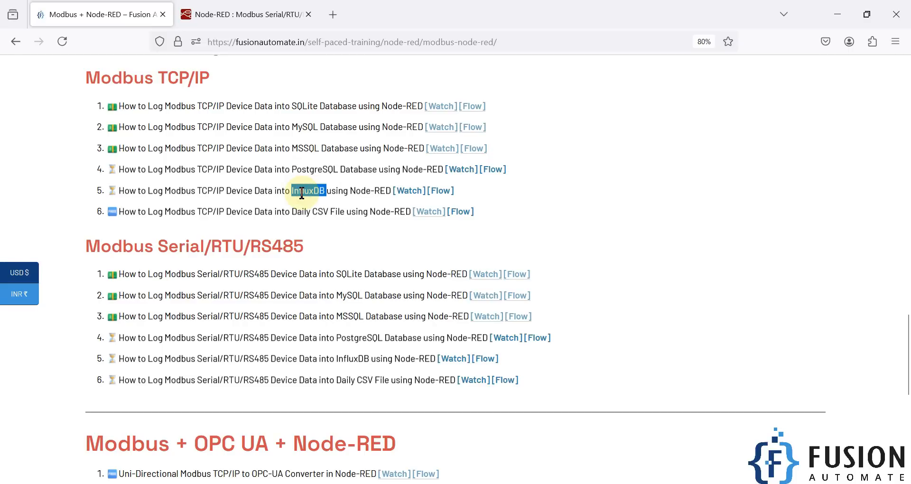
scroll(317, 230, "down", 1)
left_click(320, 258)
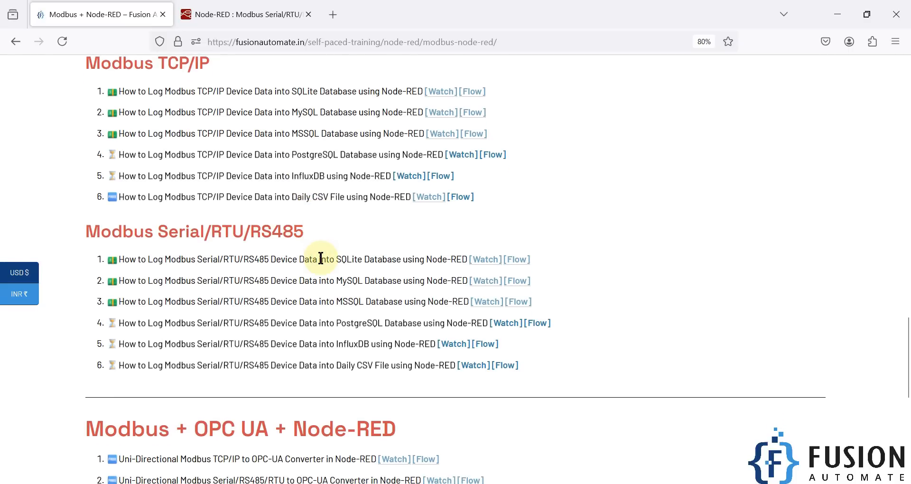
key("super+d")
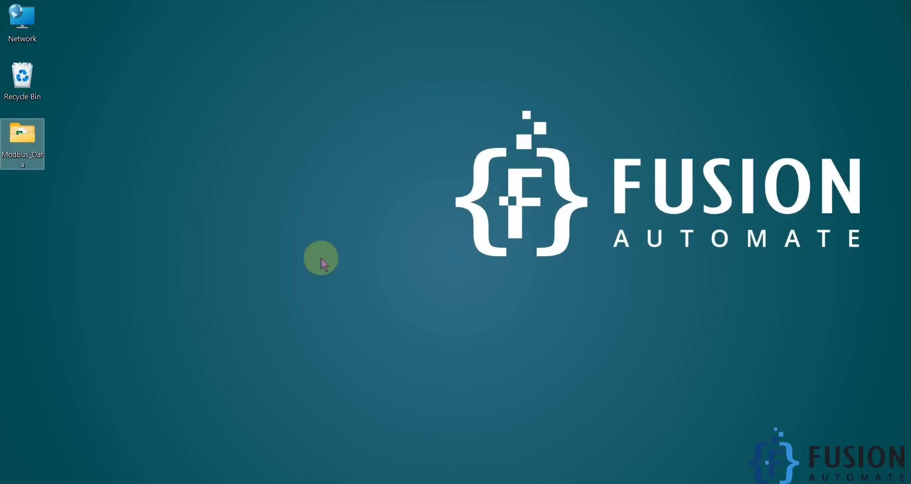